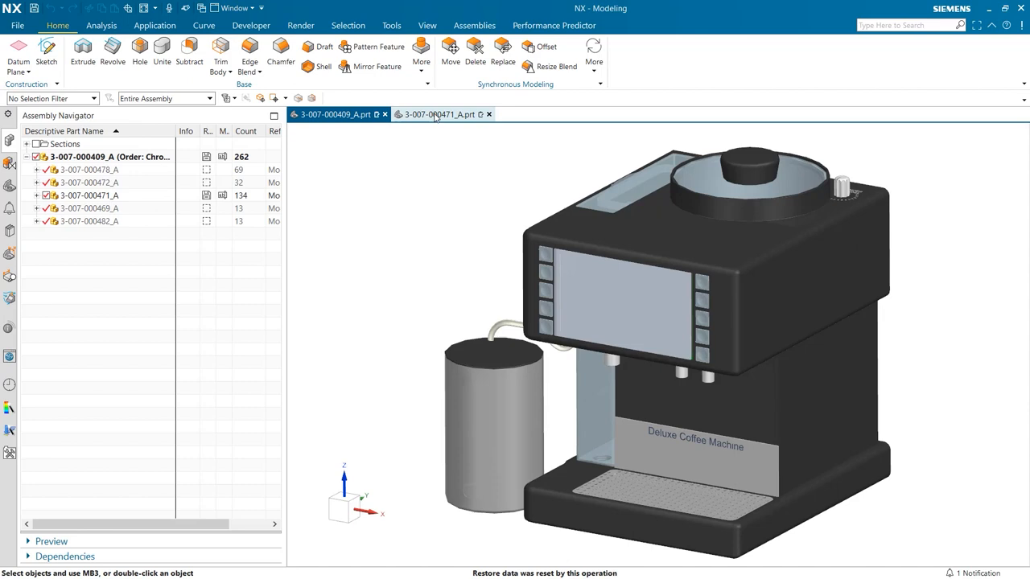
pyautogui.click(434, 115)
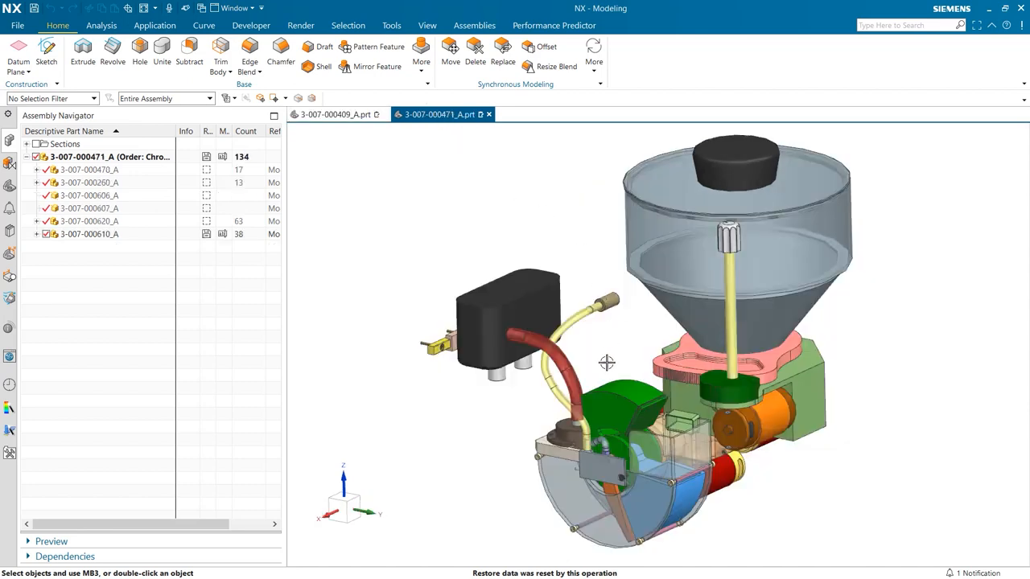
pyautogui.click(614, 410)
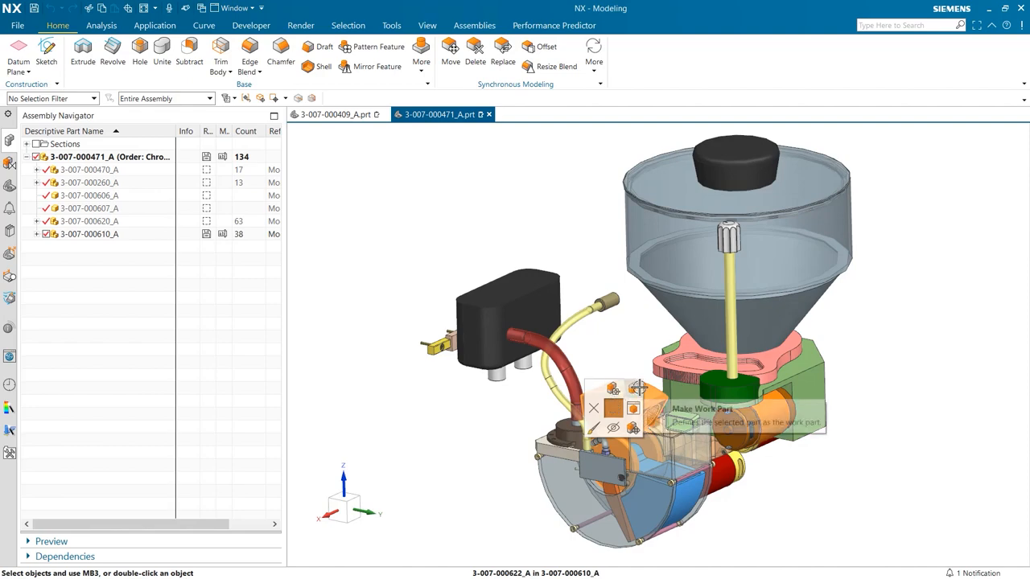
pyautogui.click(634, 388)
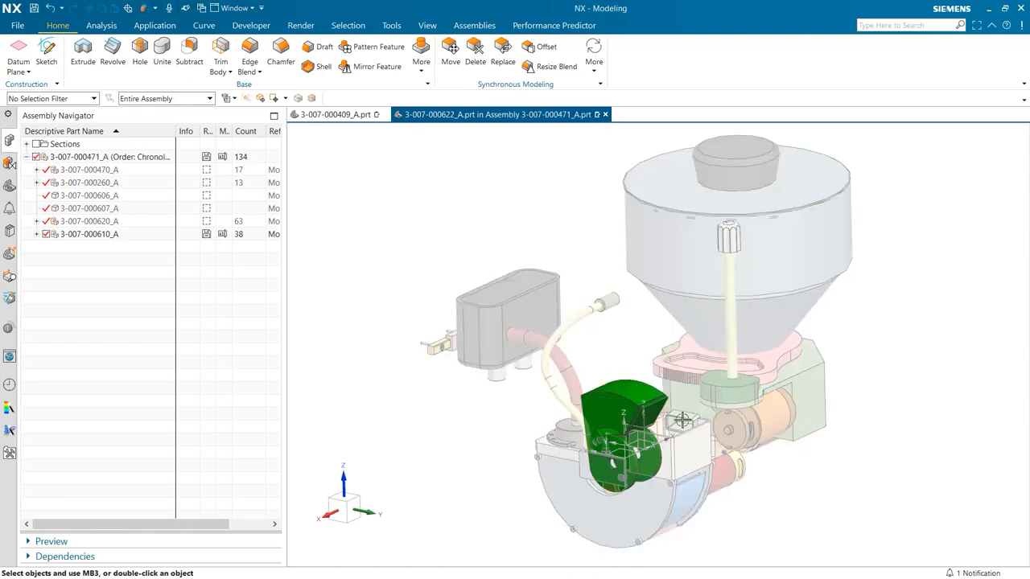
pyautogui.scroll(3, 623, 463)
pyautogui.scroll(5, 620, 441)
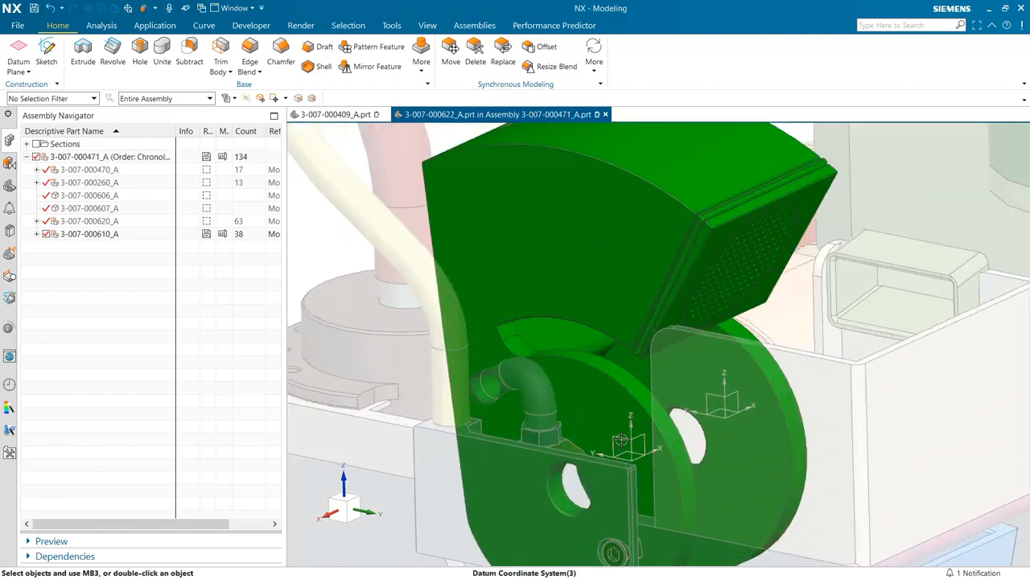
pyautogui.scroll(-3, 647, 439)
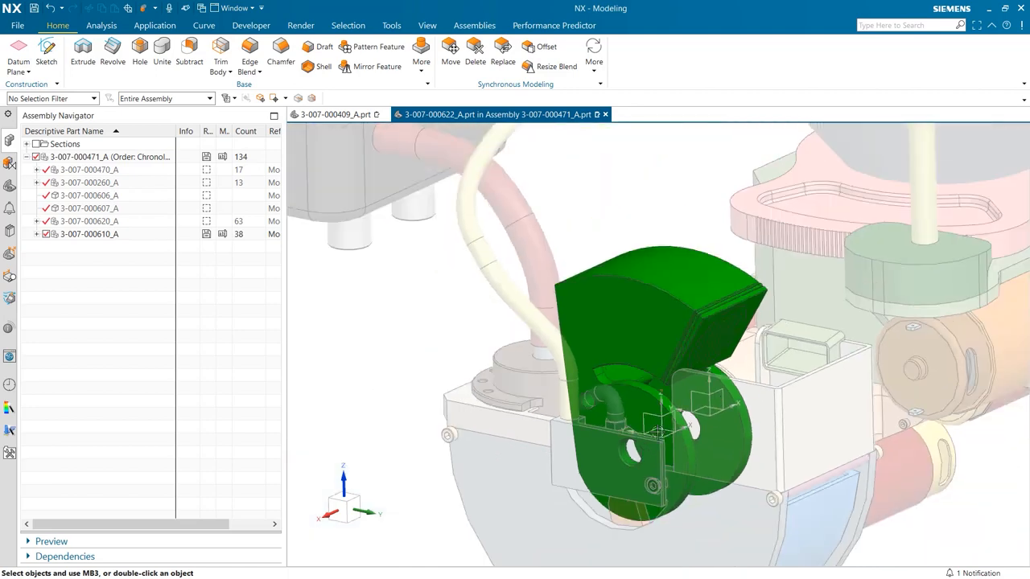
pyautogui.scroll(4, 661, 442)
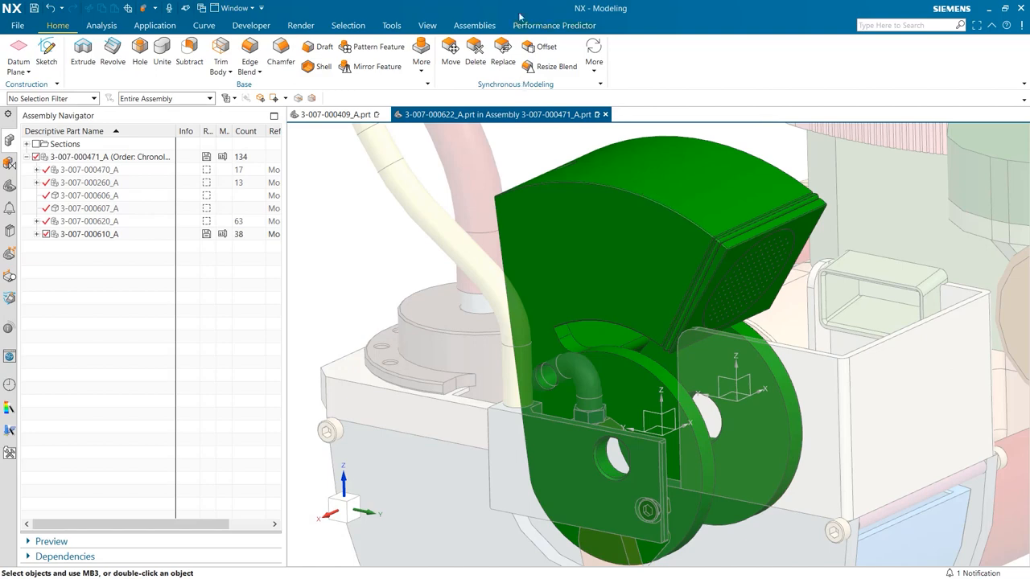
# Create a Performance Predictor analysis named Test 1 with automatic resolution midway between Ultra Fine and Coarse, and show its analysis tree.
pyautogui.click(553, 25)
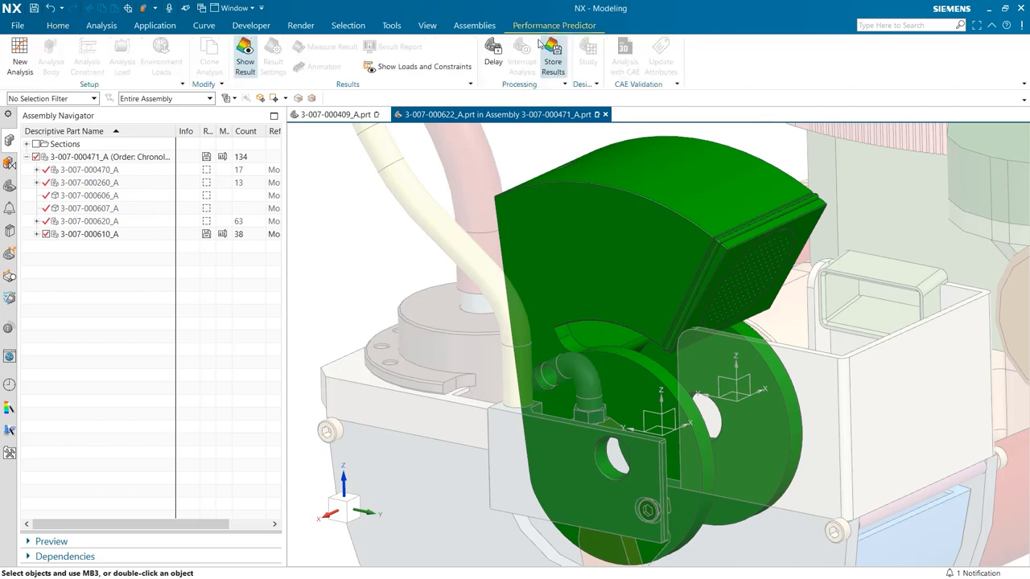
pyautogui.click(23, 62)
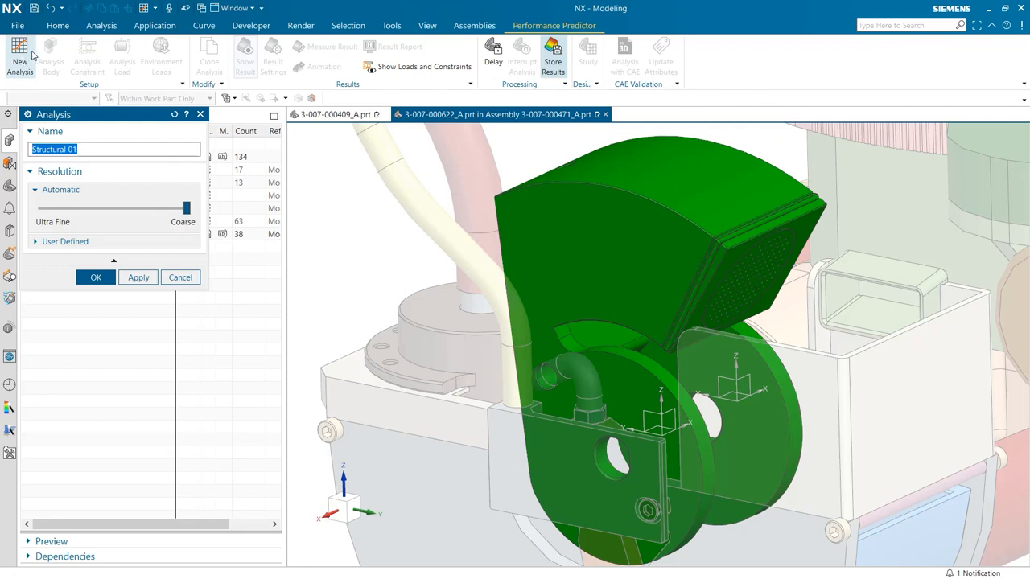
pyautogui.write('Test 1')
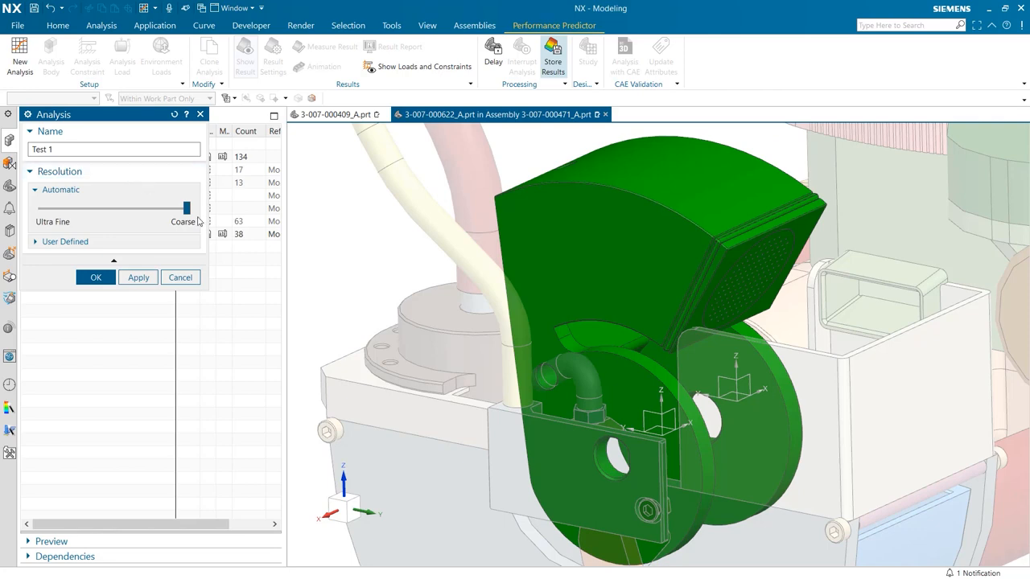
pyautogui.moveTo(187, 208); pyautogui.dragTo(119, 209)
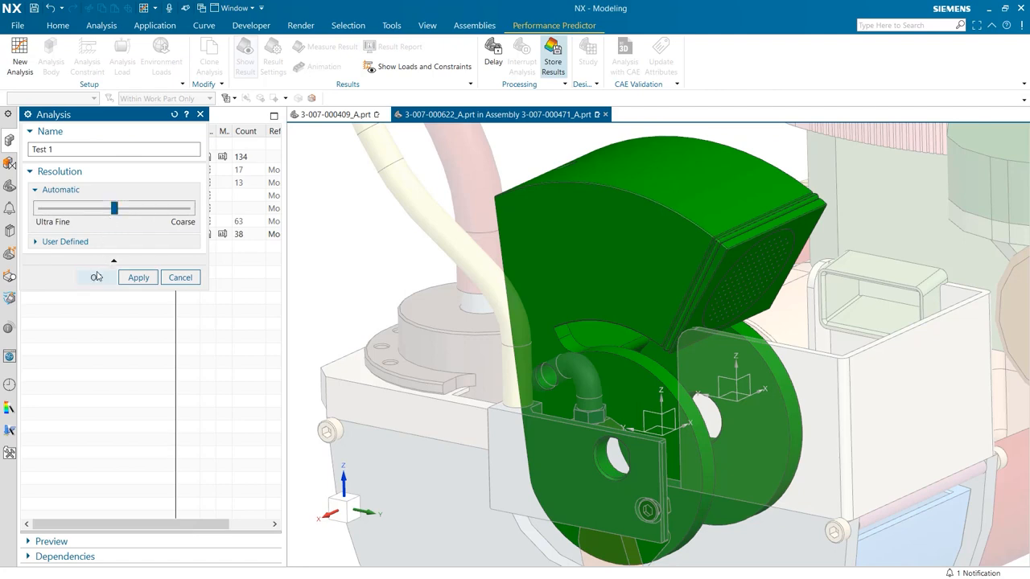
pyautogui.click(95, 277)
pyautogui.click(10, 299)
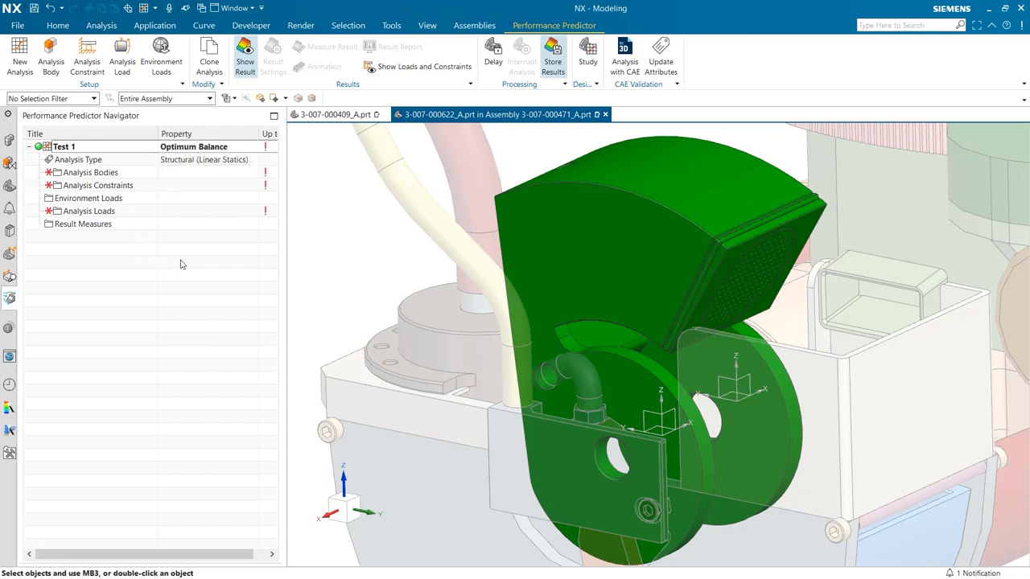
# Add the green solid as the analysis body with the user-defined material Steel from the local materials.
pyautogui.click(46, 62)
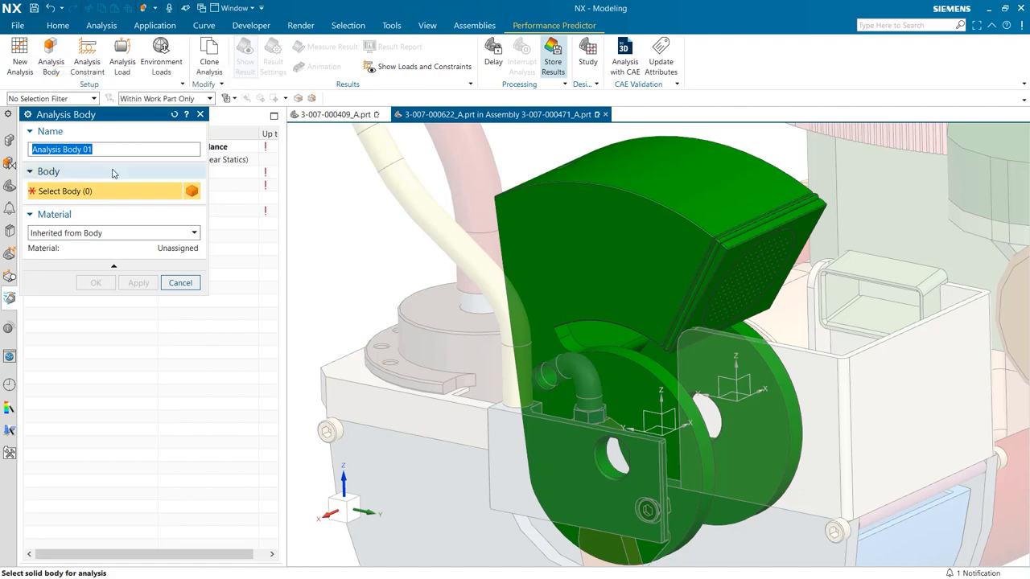
pyautogui.click(650, 241)
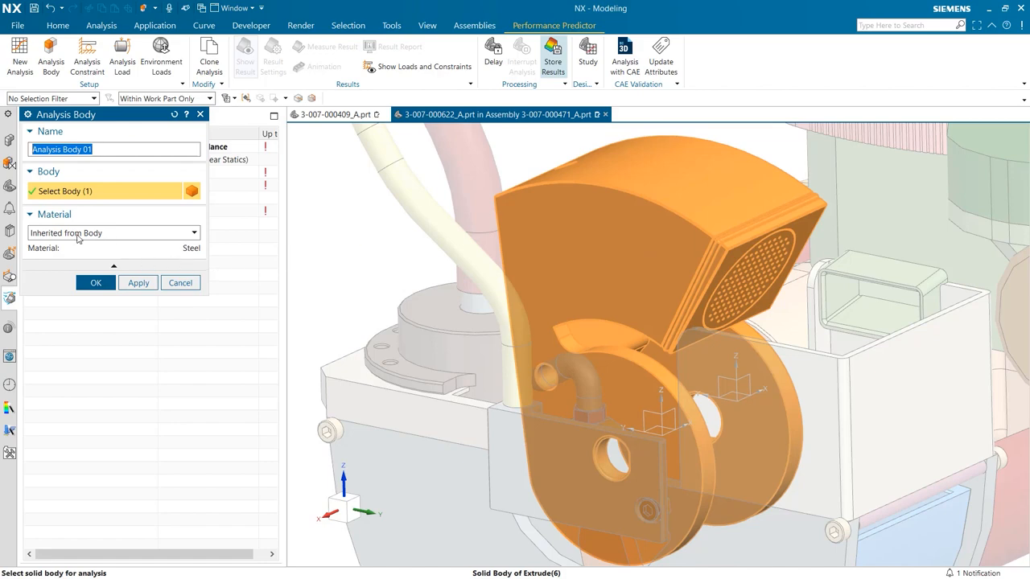
pyautogui.click(76, 235)
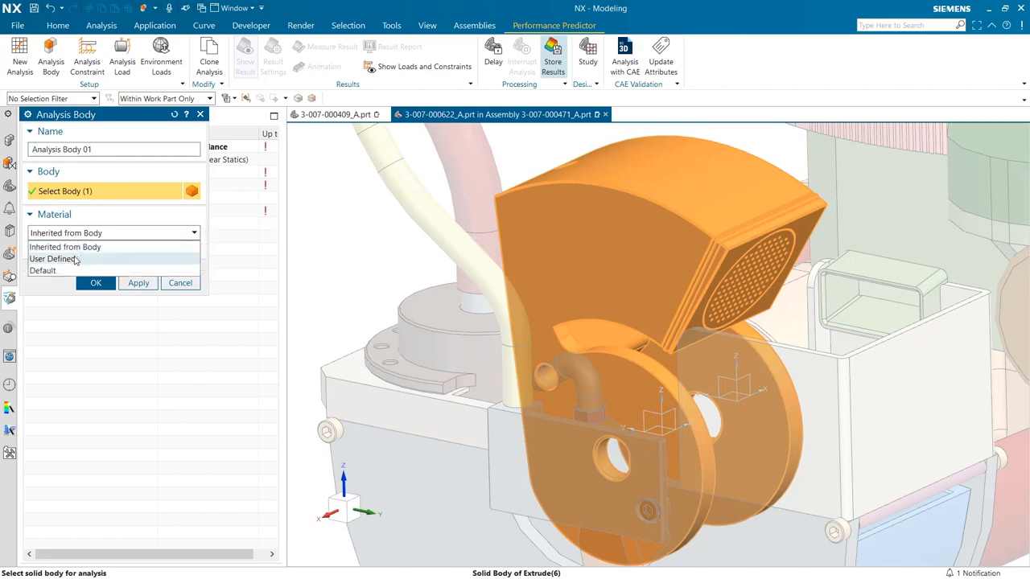
pyautogui.click(72, 260)
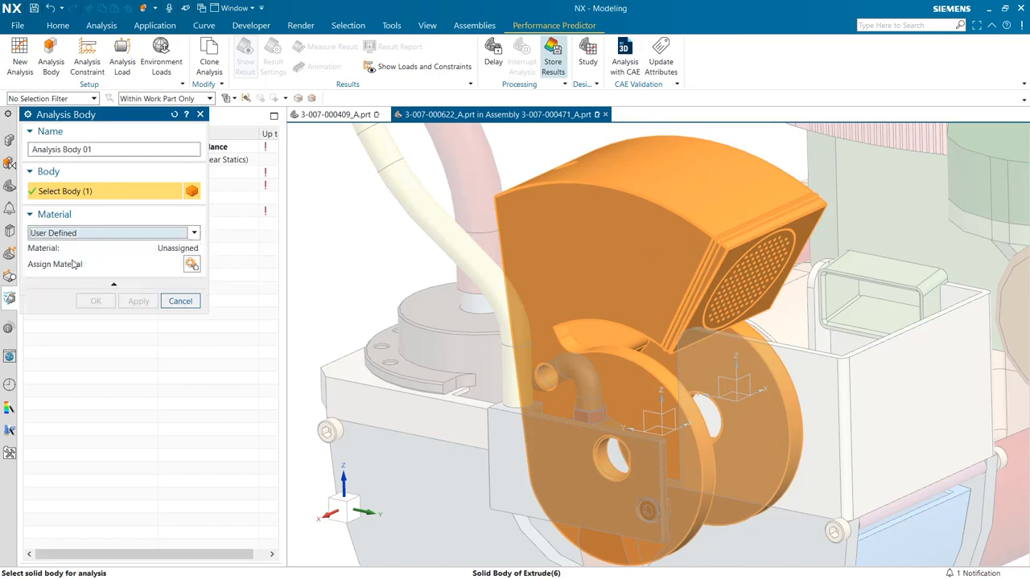
pyautogui.click(192, 265)
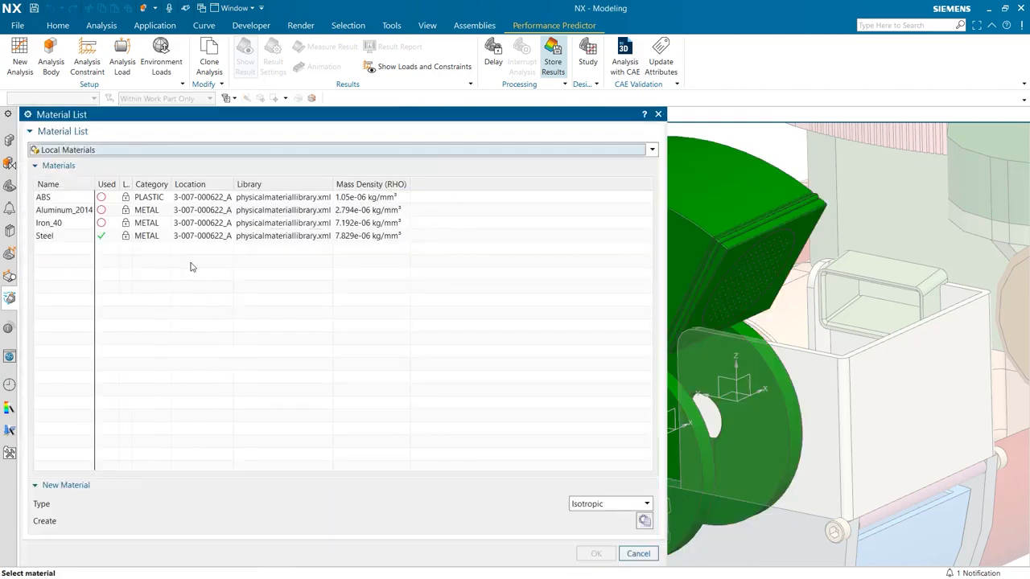
pyautogui.click(68, 240)
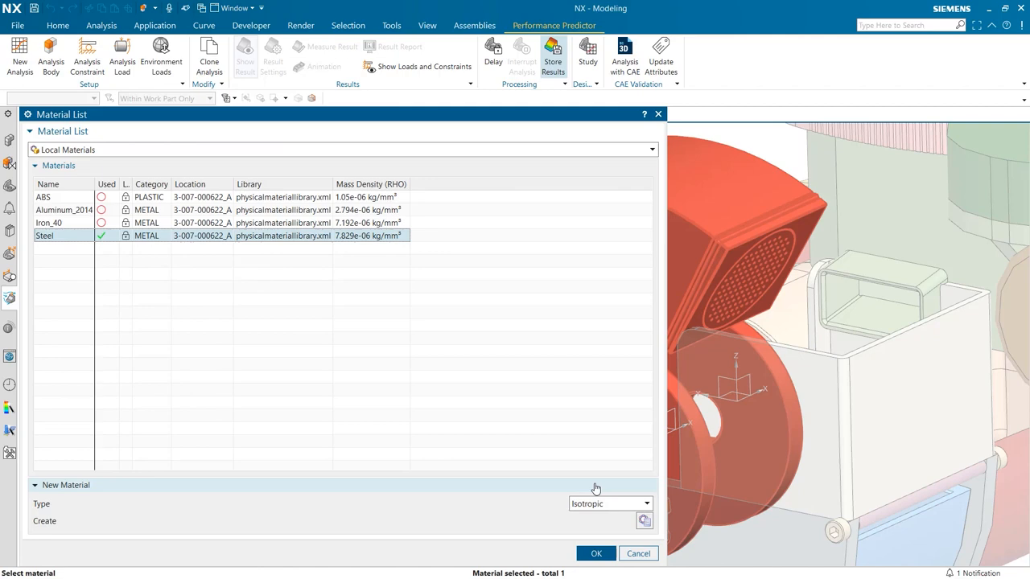
pyautogui.click(596, 554)
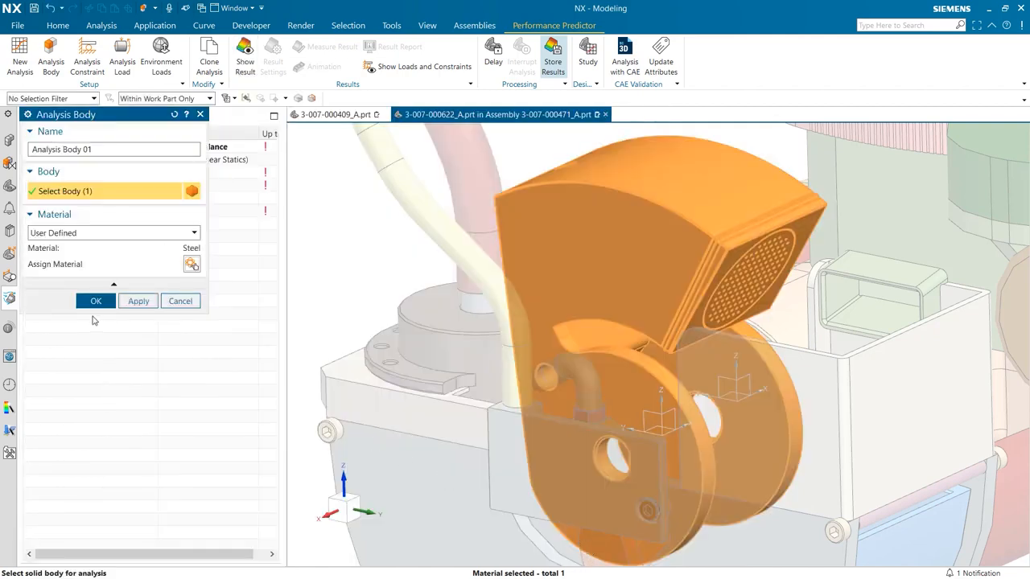
pyautogui.click(92, 303)
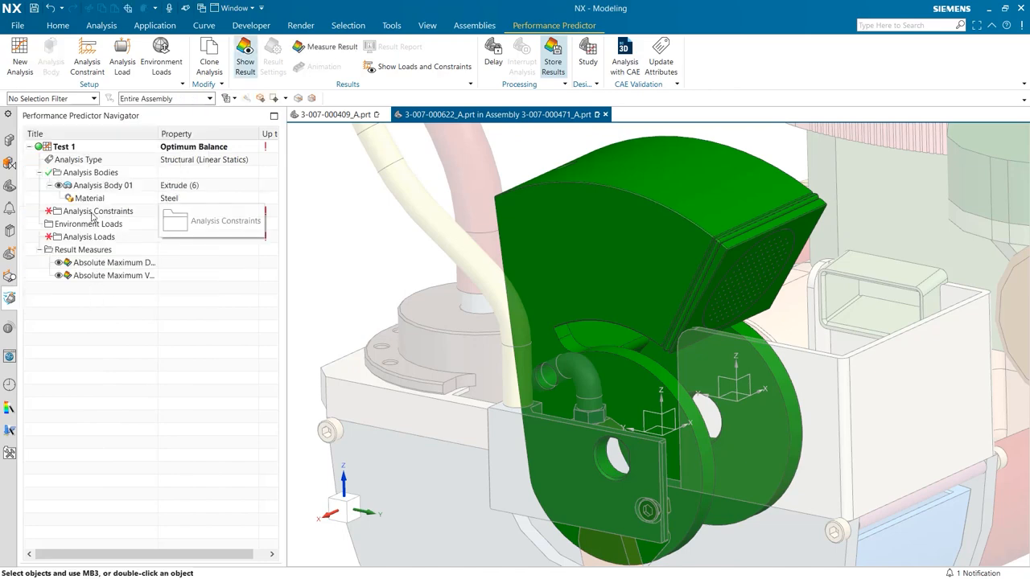
# Apply a Fixed constraint to the small curved face on the underside of the body's upper section, above the round discs.
pyautogui.click(87, 55)
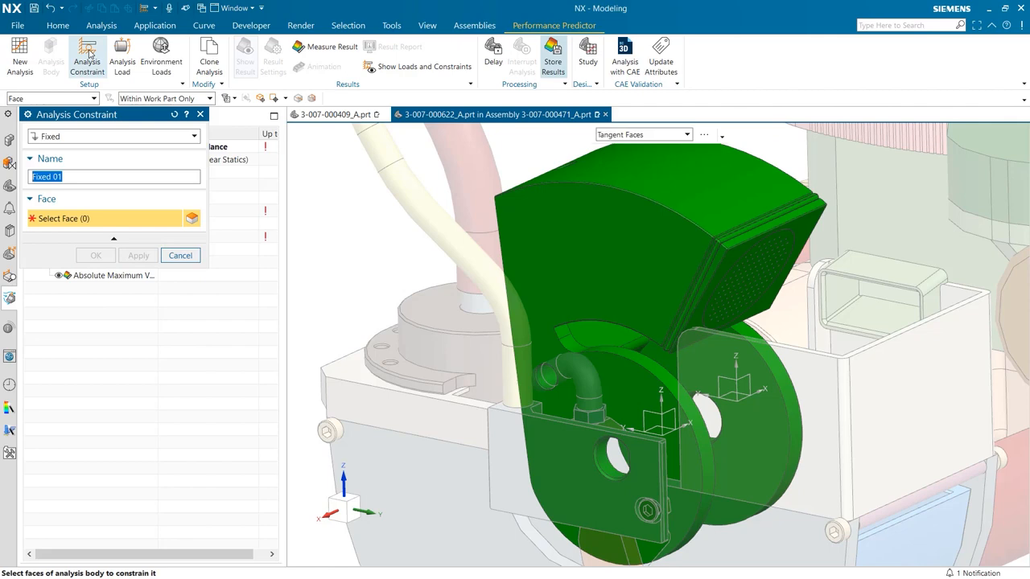
pyautogui.click(91, 138)
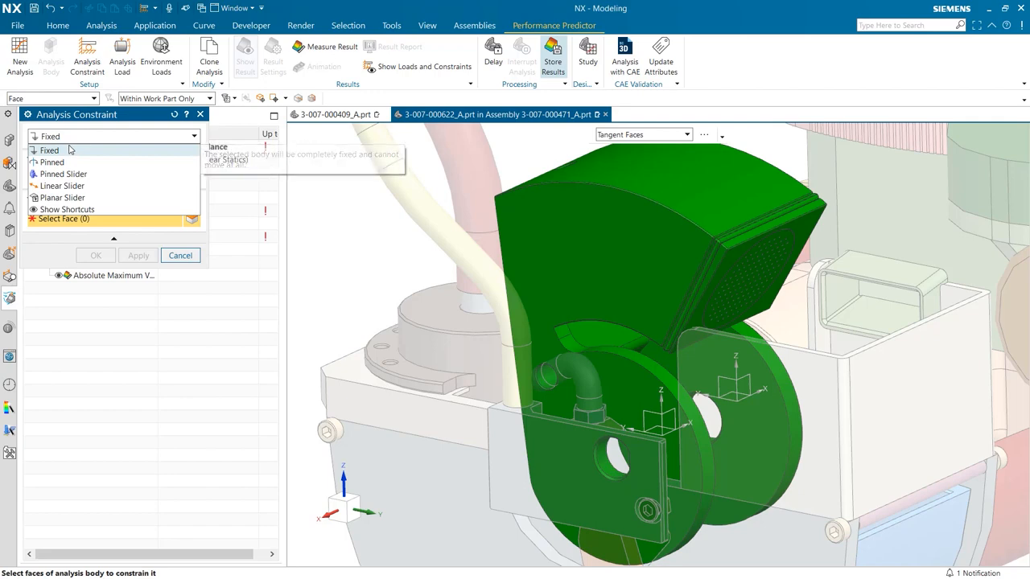
pyautogui.click(72, 151)
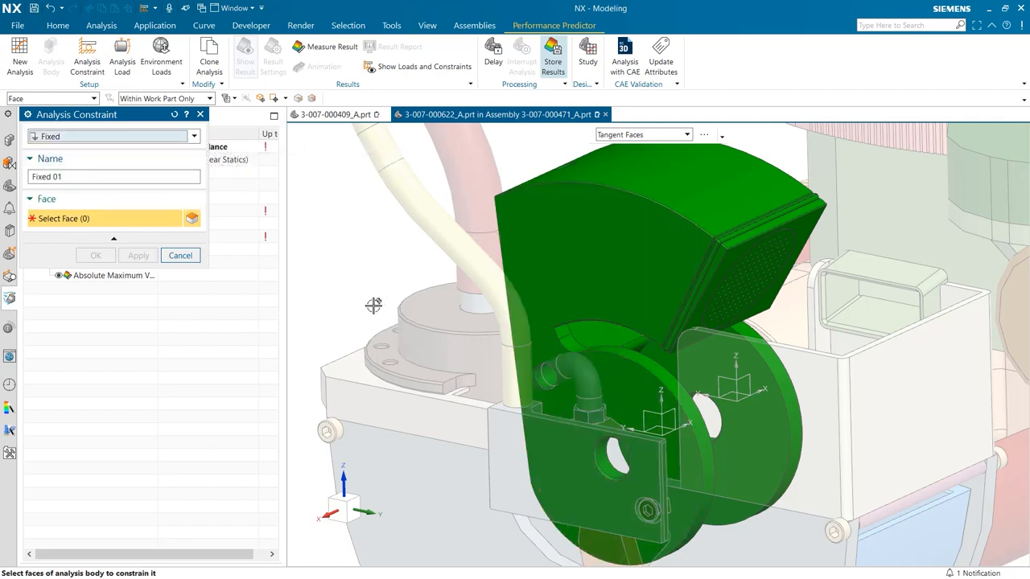
pyautogui.moveTo(368, 301); pyautogui.dragTo(599, 306, button='middle')
pyautogui.click(599, 309)
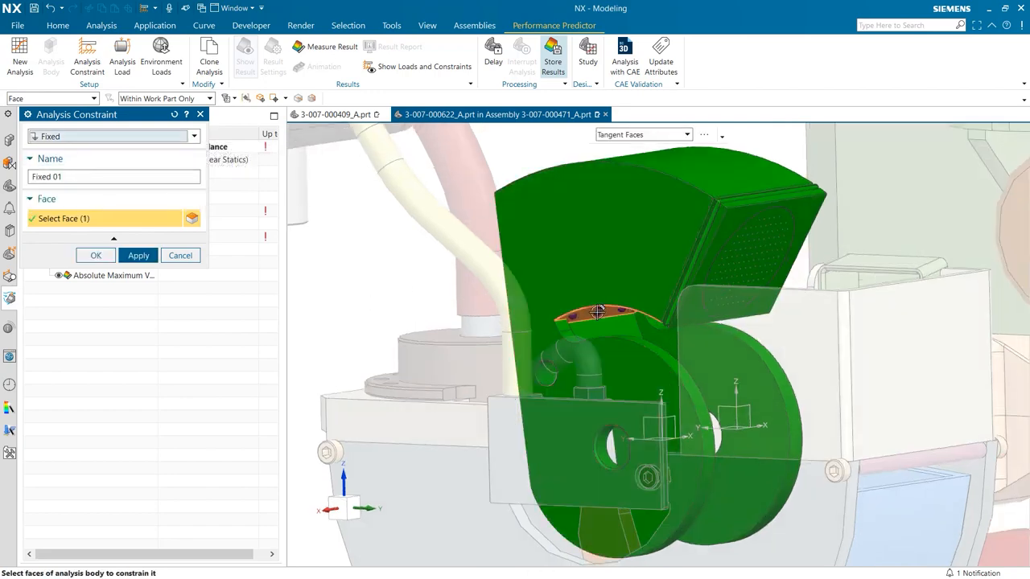
pyautogui.click(138, 256)
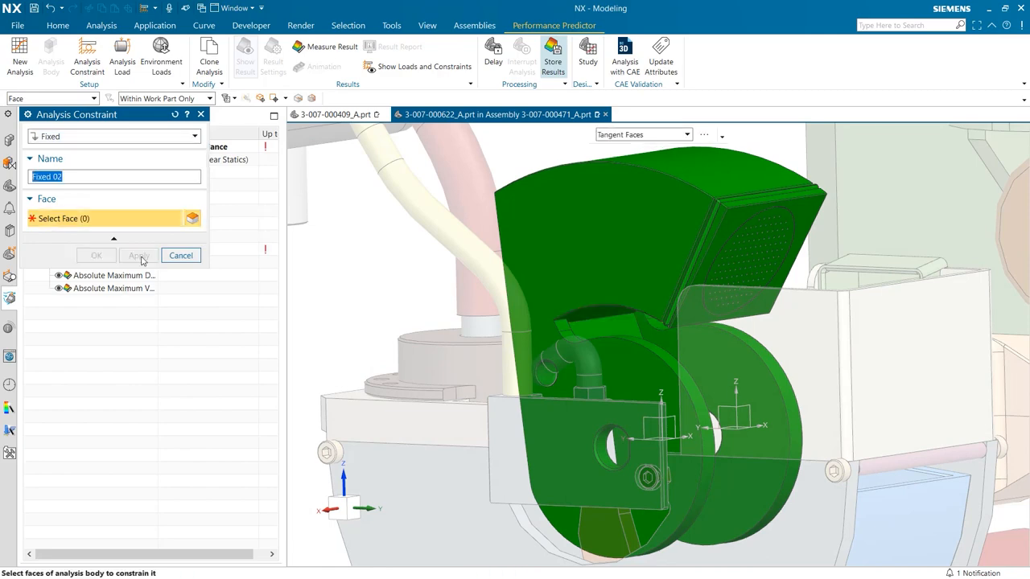
pyautogui.click(201, 115)
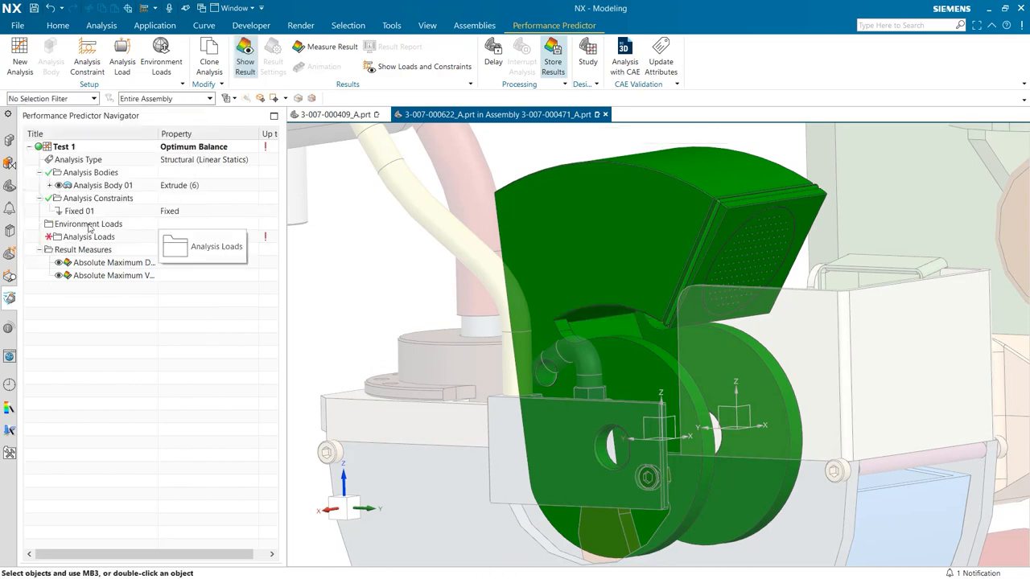
# Apply a 2 MPa pressure load to the circular perforated face of the analysis body.
pyautogui.click(122, 57)
pyautogui.click(84, 138)
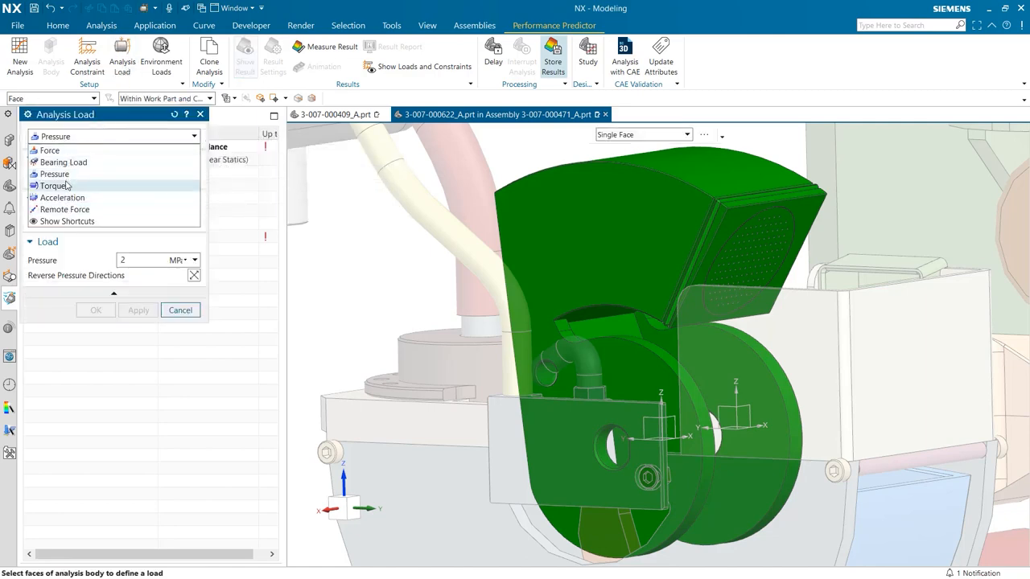
pyautogui.click(66, 174)
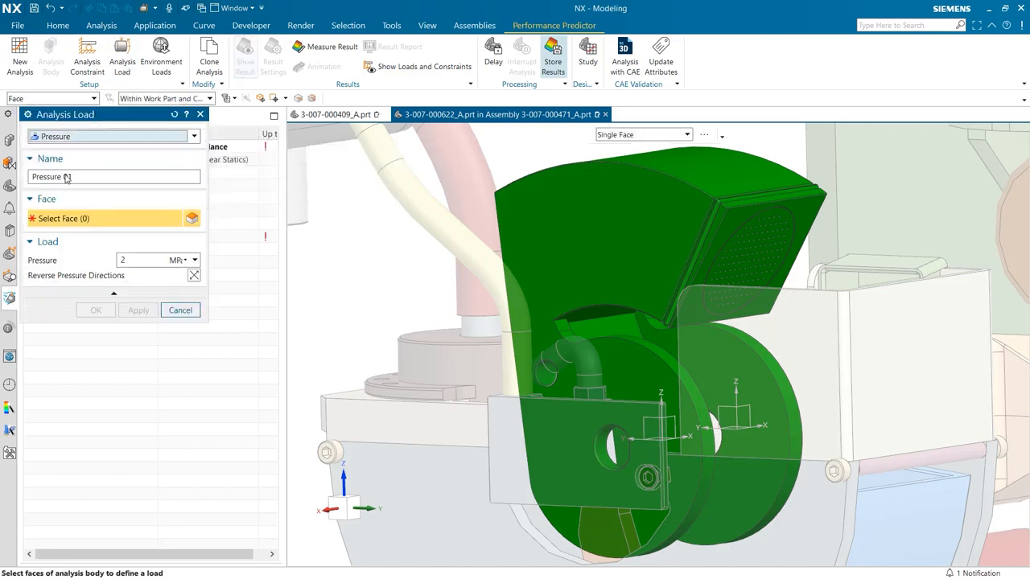
pyautogui.click(744, 261)
pyautogui.click(127, 258)
pyautogui.write('2')
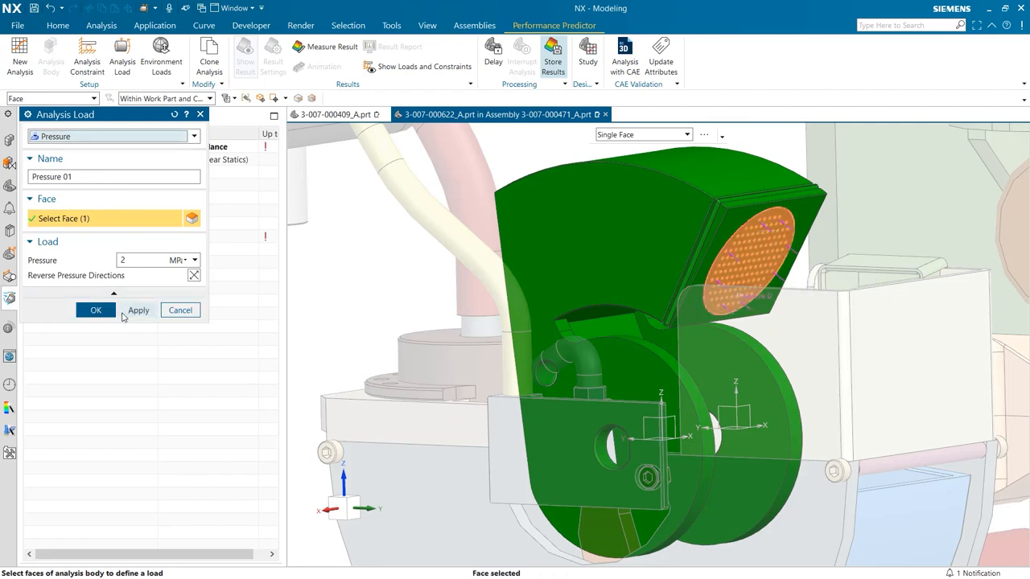
pyautogui.click(96, 310)
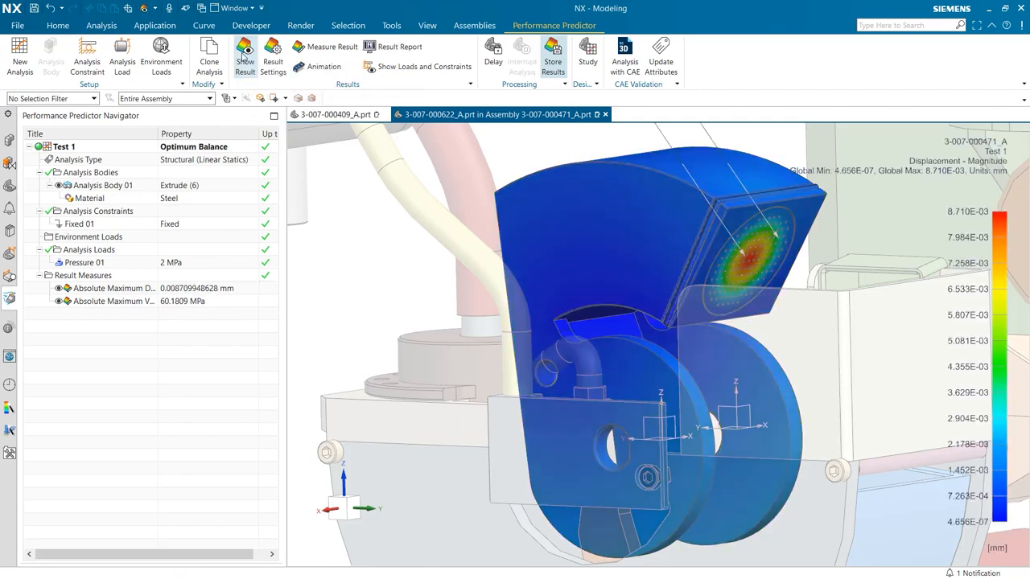
# Move the maximum displacement and maximum Von Mises stress labels to the side of the analysed part, over the grinder assembly.
pyautogui.scroll(-7, 525, 405)
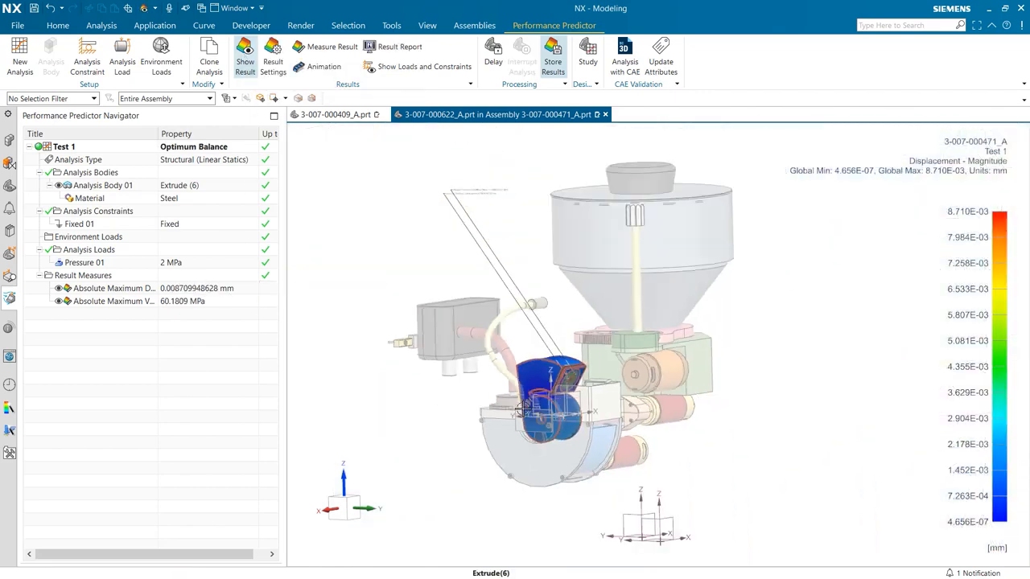
pyautogui.moveTo(529, 198); pyautogui.dragTo(728, 321)
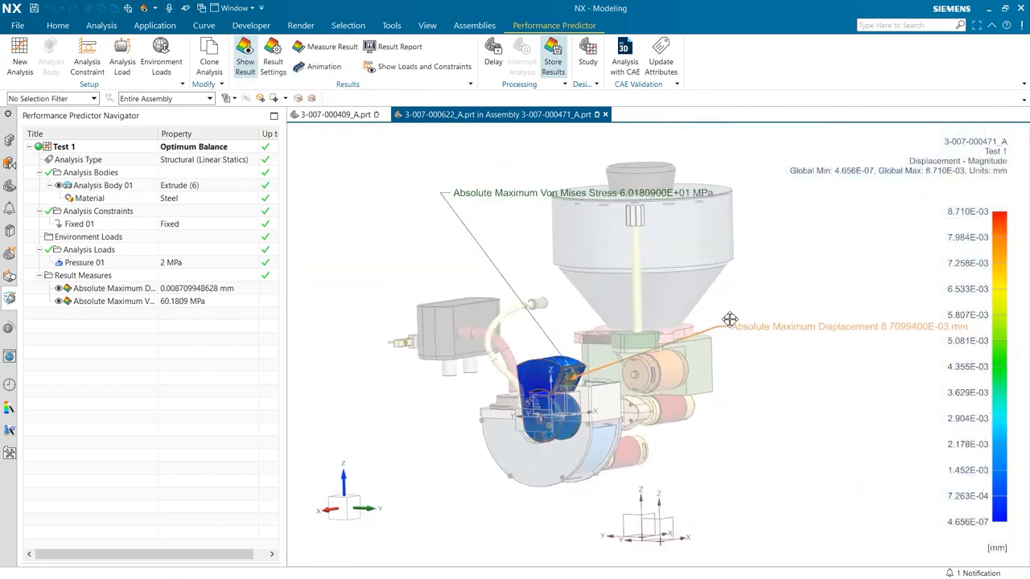
pyautogui.moveTo(590, 197); pyautogui.dragTo(761, 283)
# Display the load and constraint symbols on the displacement plot, examine them on the part, and hide them again.
pyautogui.scroll(6, 455, 391)
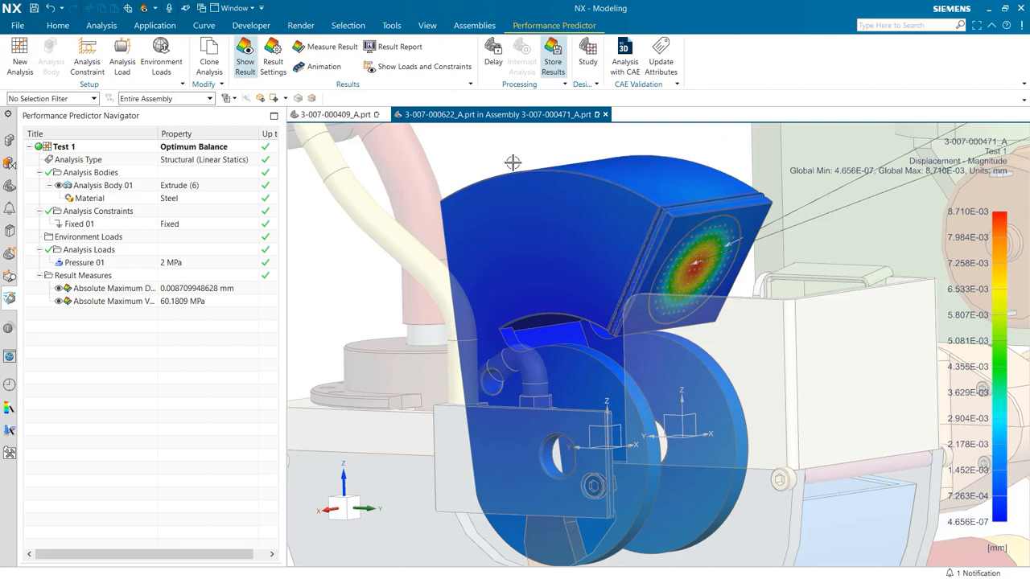
pyautogui.click(400, 75)
pyautogui.scroll(3, 720, 351)
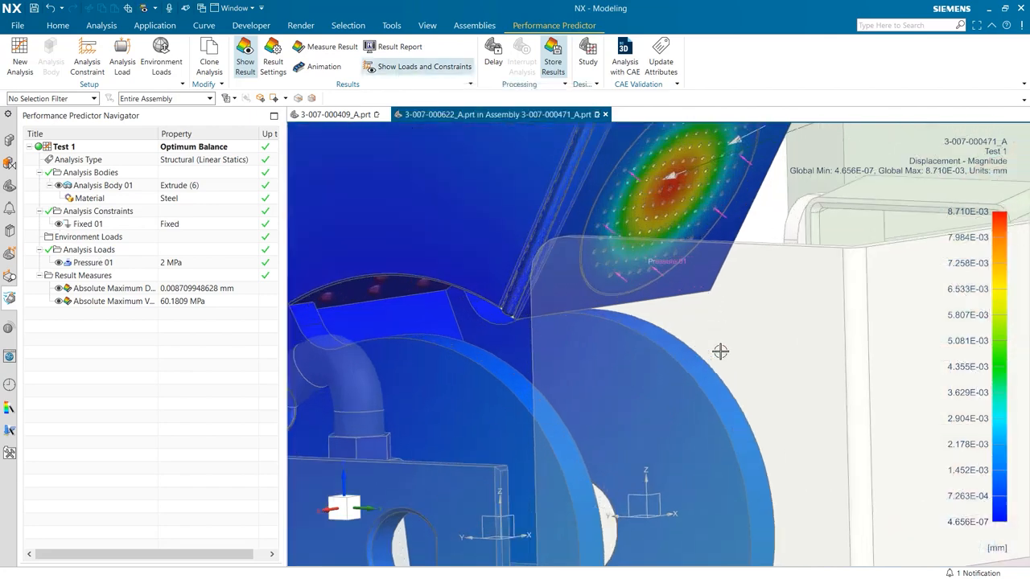
pyautogui.scroll(-3, 657, 305)
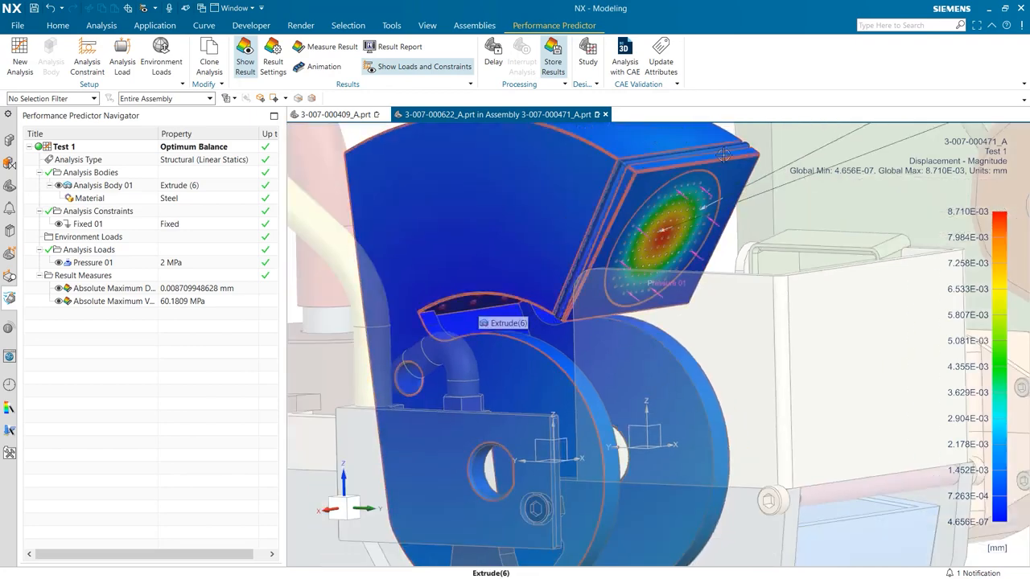
pyautogui.scroll(-4, 738, 283)
pyautogui.scroll(3, 661, 305)
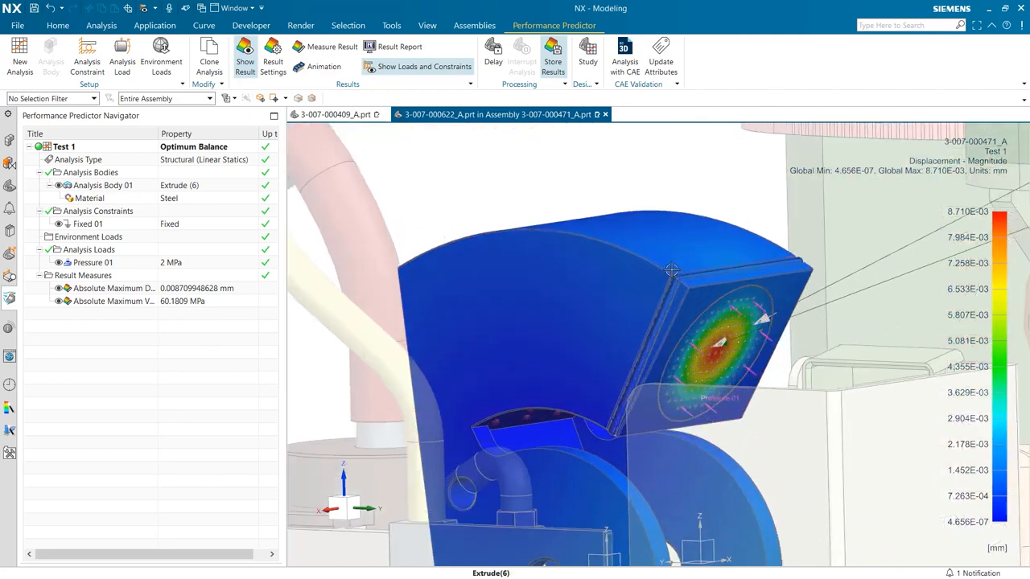
pyautogui.scroll(-2, 662, 306)
pyautogui.scroll(1, 661, 306)
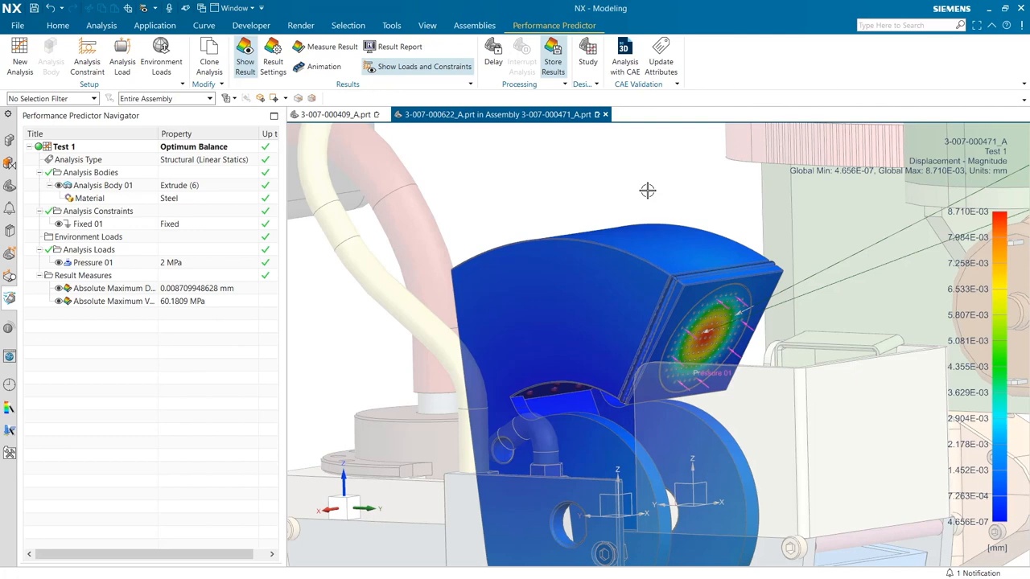
pyautogui.moveTo(648, 191); pyautogui.dragTo(719, 218, button='middle')
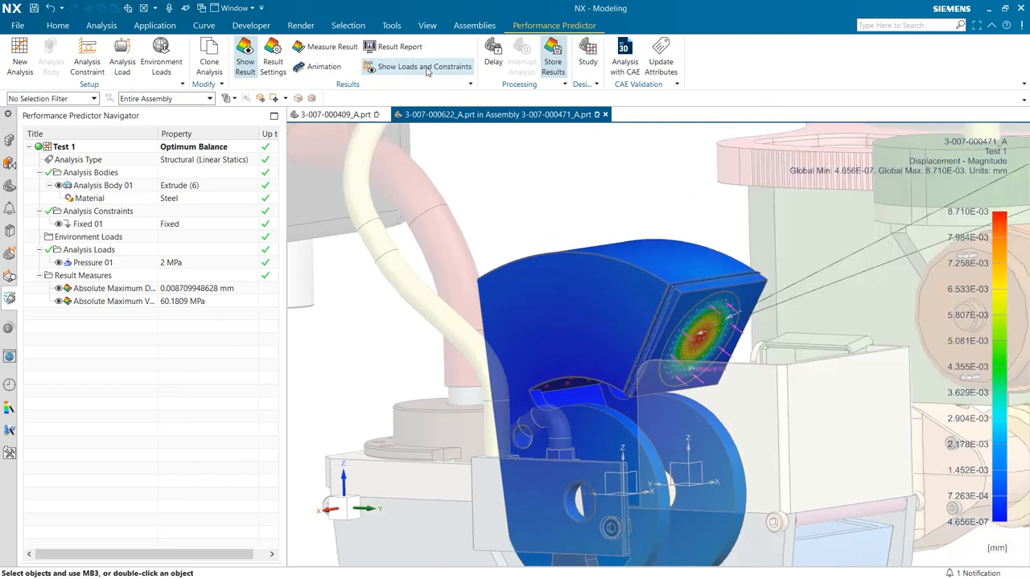
pyautogui.click(428, 69)
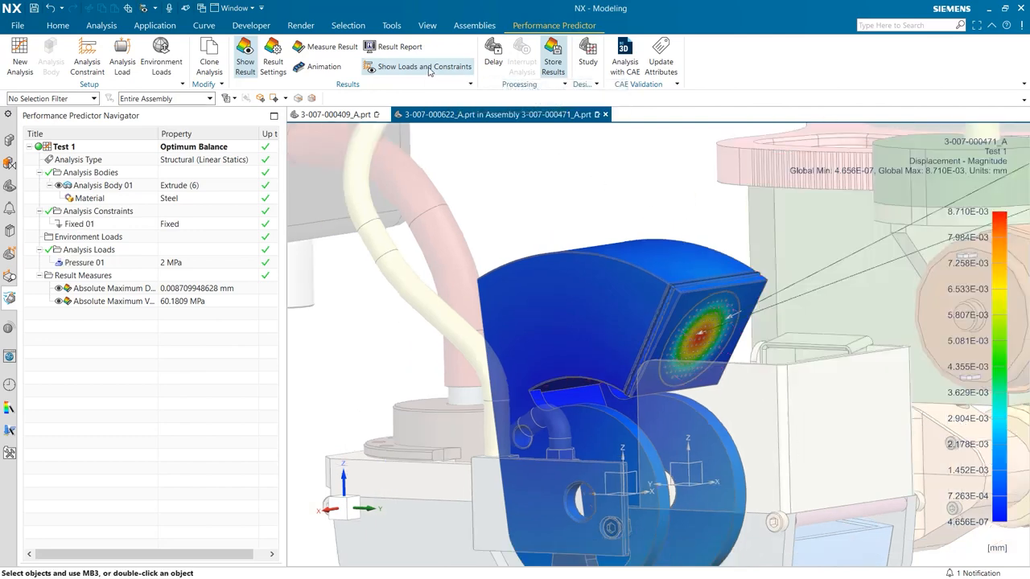